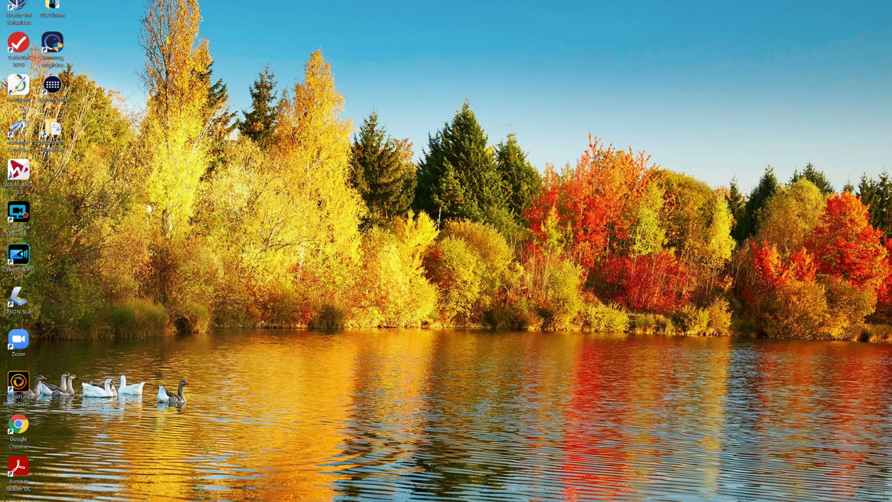
- Open the Network Connections adapter list via Settings > Network & Internet > Ethernet
key("super")
left_click(10, 457)
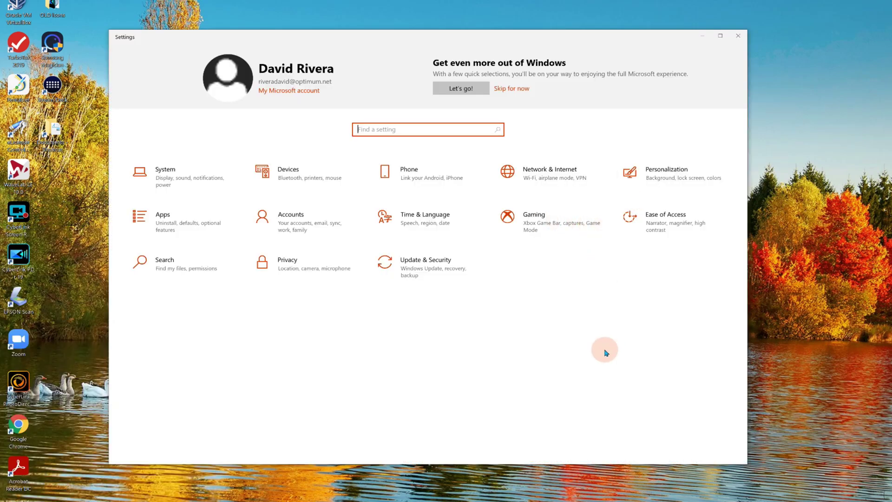
left_click(556, 177)
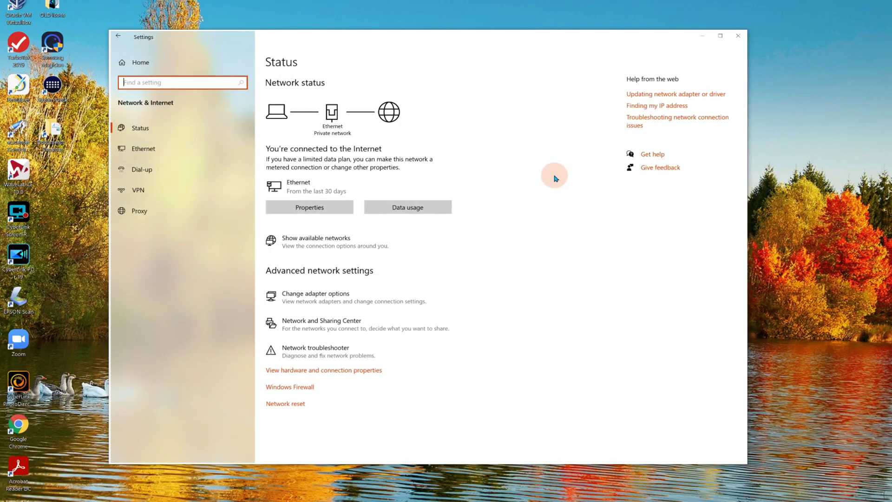
left_click(144, 149)
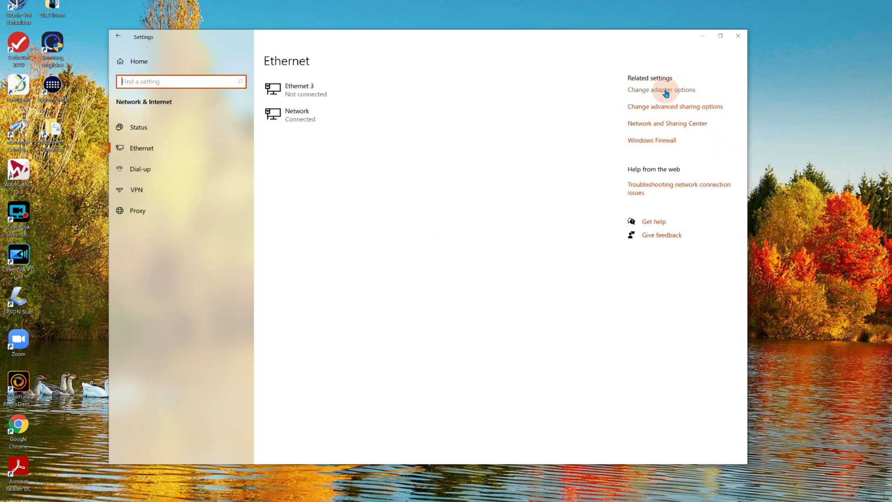
left_click(666, 93)
left_click_drag(198, 34, 183, 36)
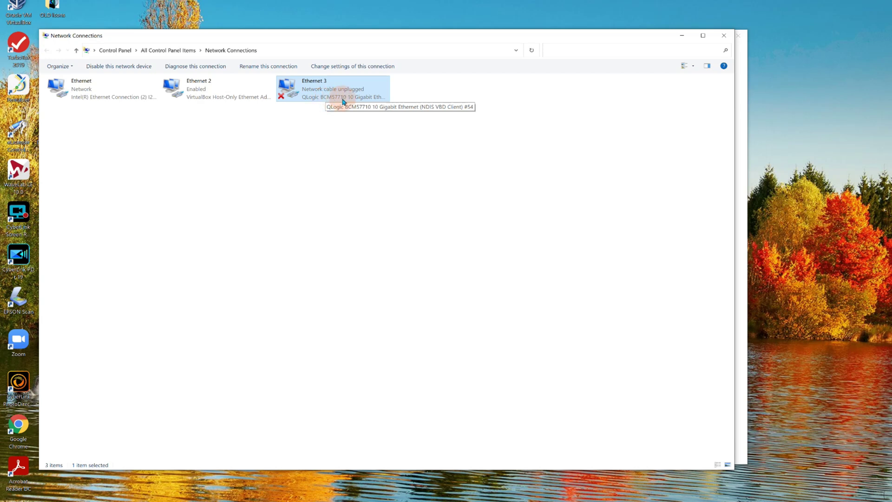
- Open the QLogic BCM57710 driver configuration from Ethernet 3's connection properties
right_click(315, 92)
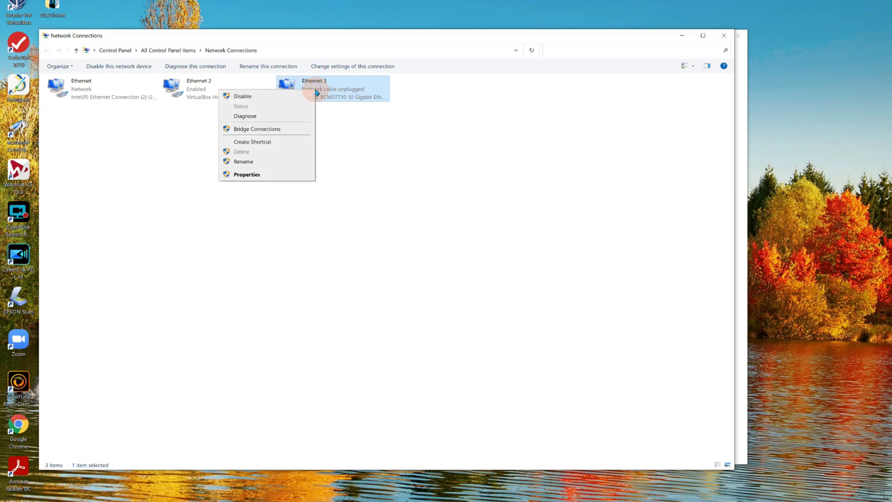
left_click(245, 175)
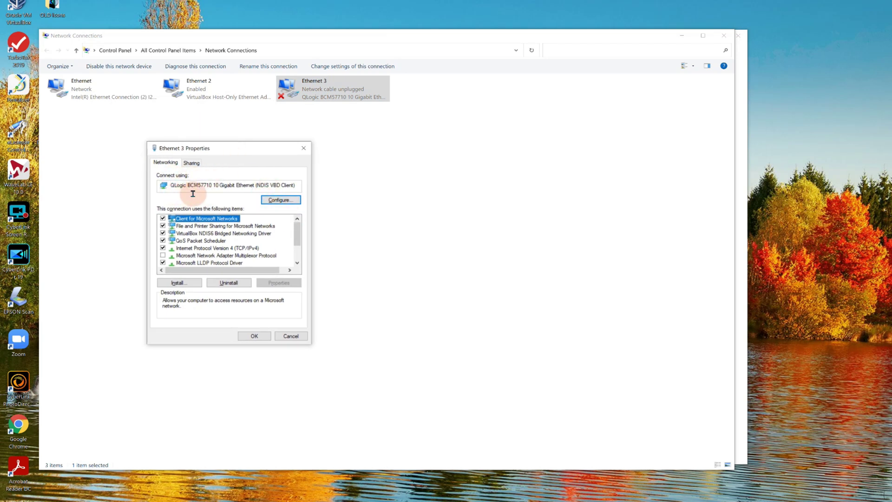
left_click(283, 200)
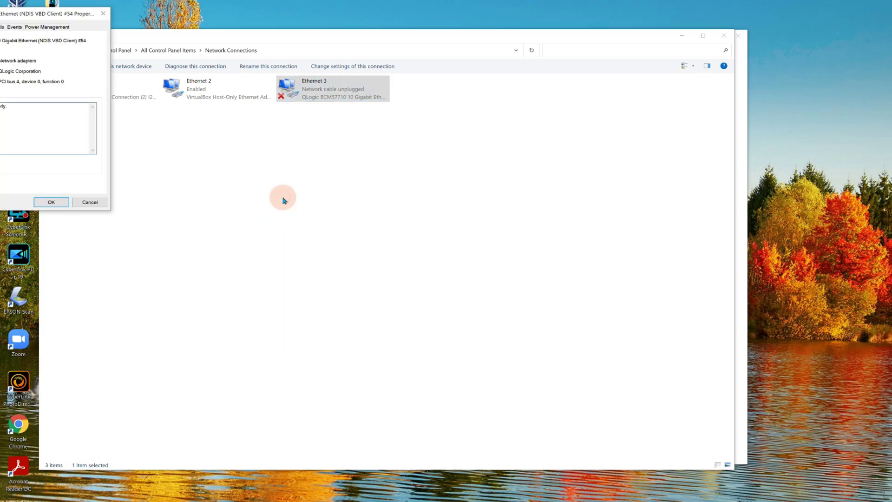
- Set the QLogic adapter's Jumbo Packet property to 9014 on the Advanced tab
left_click(122, 132)
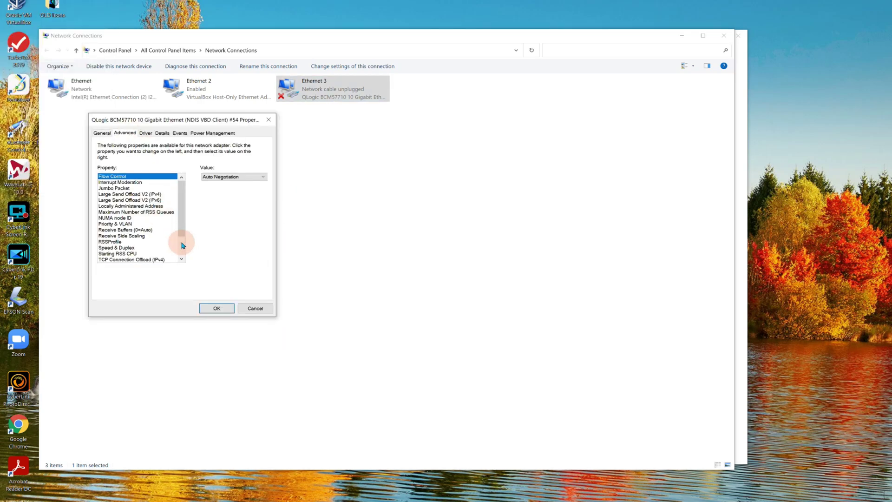
left_click(122, 189)
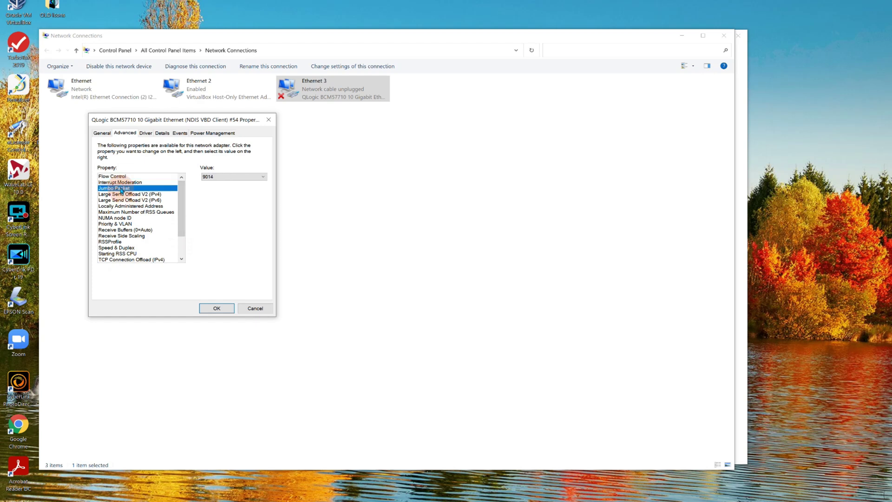
left_click(260, 176)
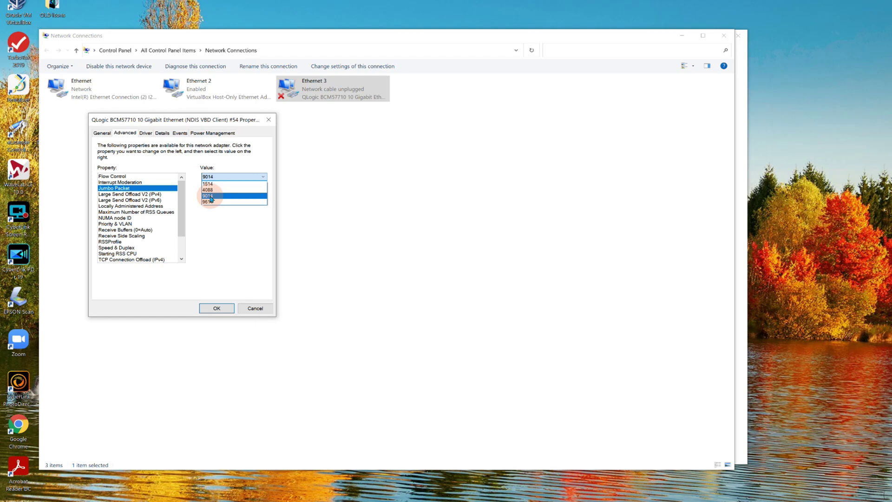
left_click(210, 196)
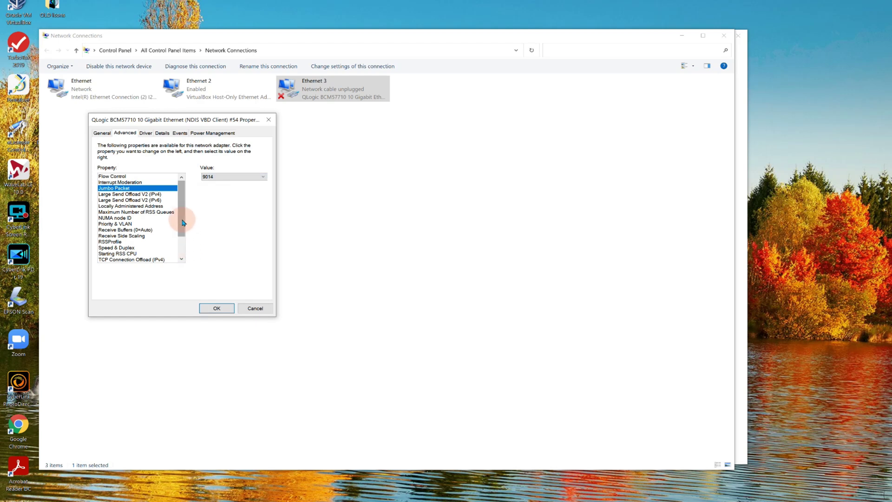
left_click_drag(183, 223, 182, 252)
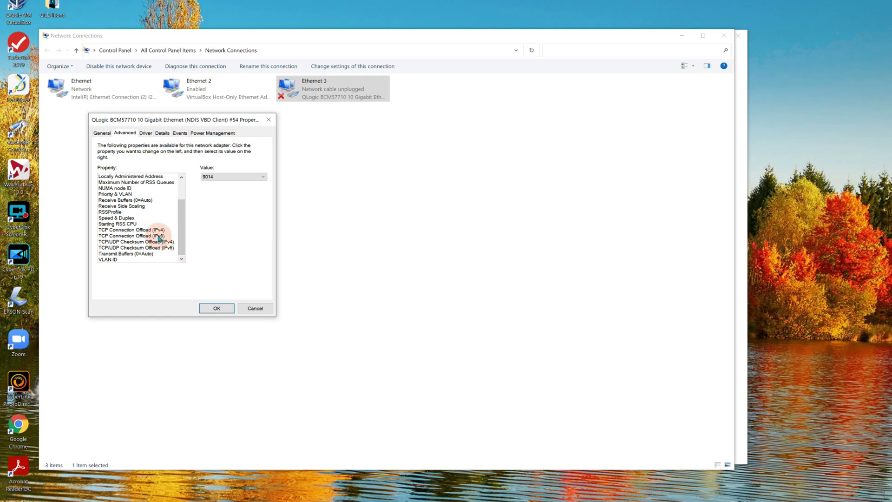
left_click_drag(179, 225, 179, 200)
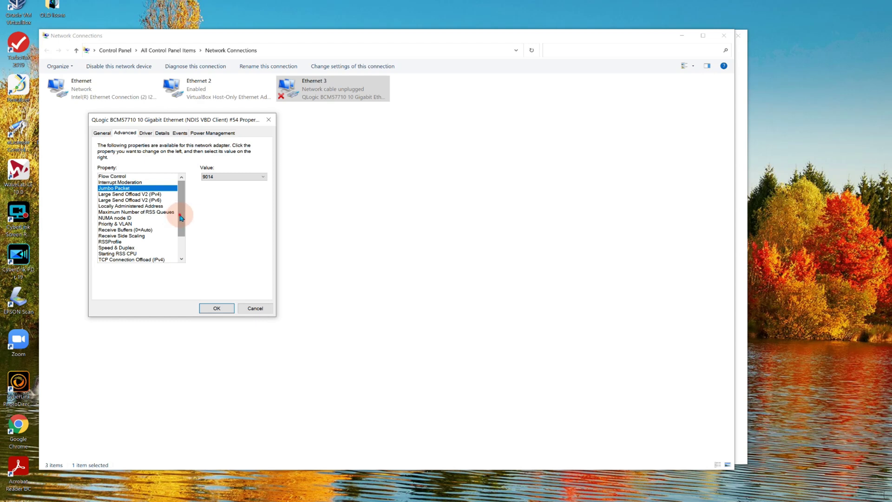
mouse_move(180, 218)
left_mouse_down()
mouse_move(180, 234)
mouse_move(182, 219)
left_mouse_up()
- Confirm the 9014 jumbo packet setting, close Network Connections, and return to the XigmaNAS browser
left_click(224, 310)
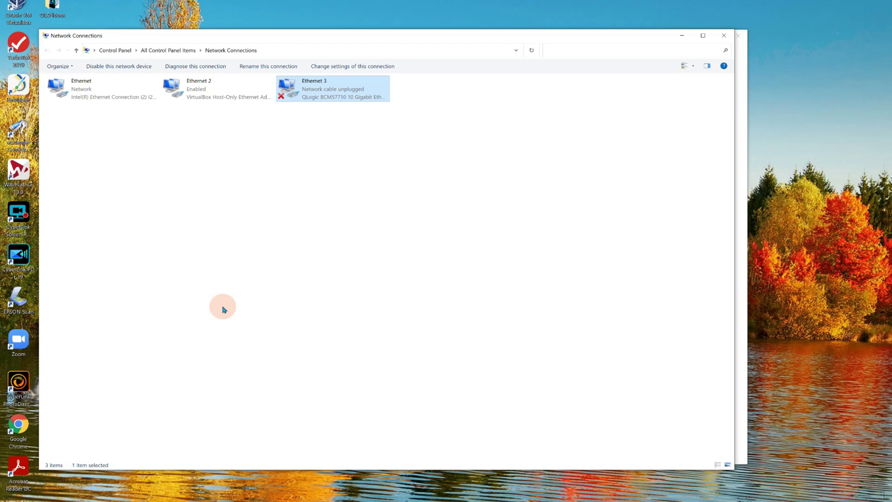
left_click(727, 41)
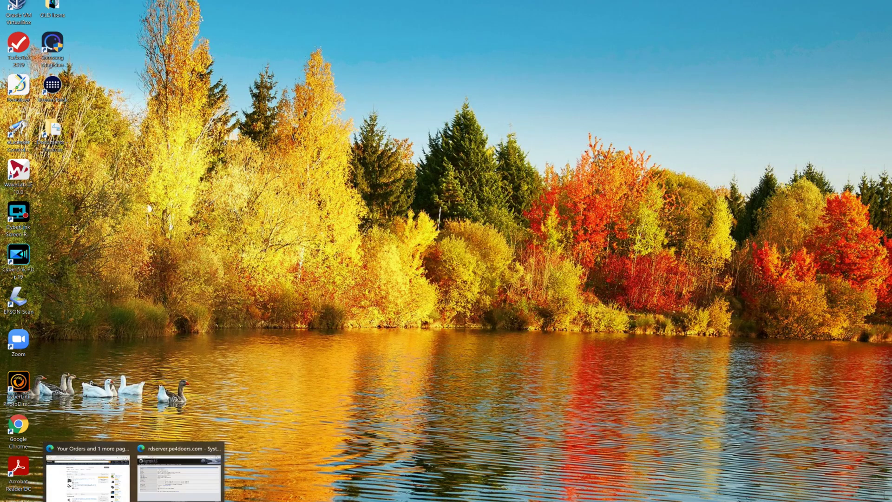
left_click(179, 471)
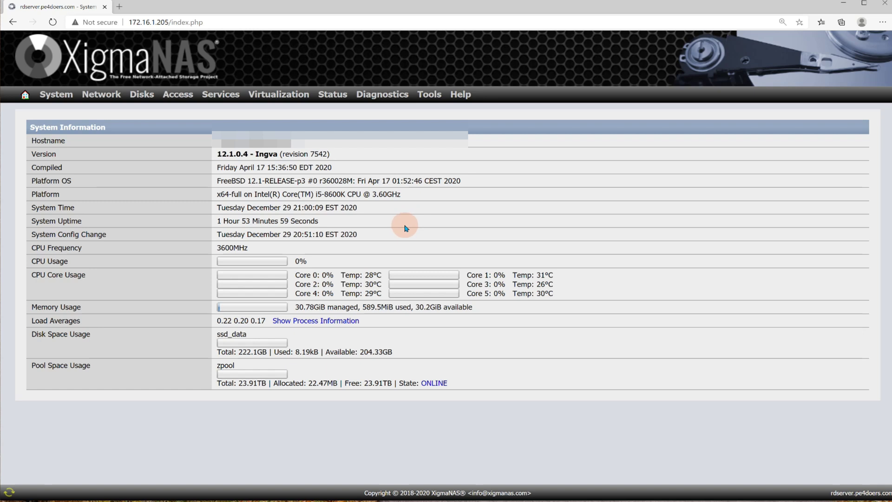
- Go to Network > Interface Management in the XigmaNAS web interface
mouse_move(96, 96)
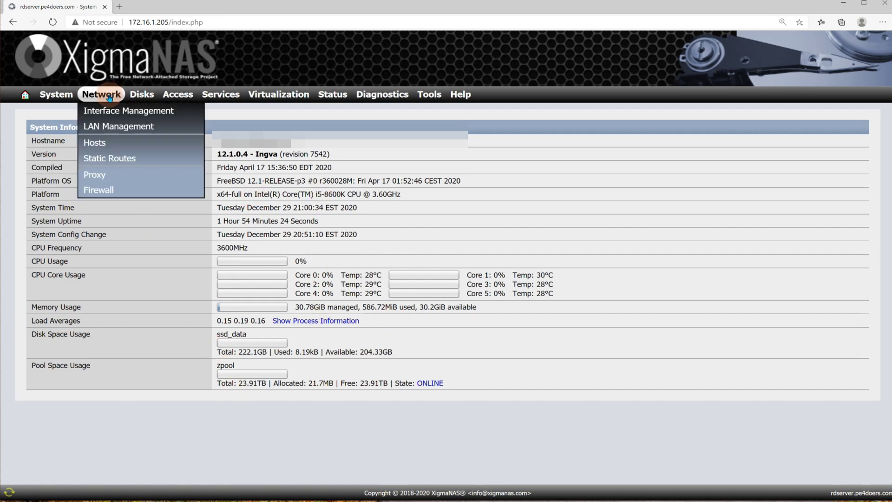
left_click(114, 110)
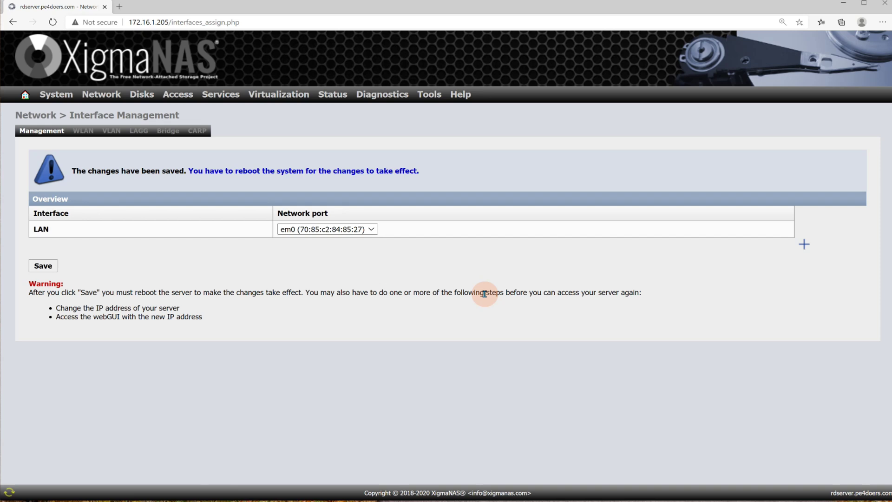
- Change the LAN network port from em0 to bxe0 and save
left_click(372, 229)
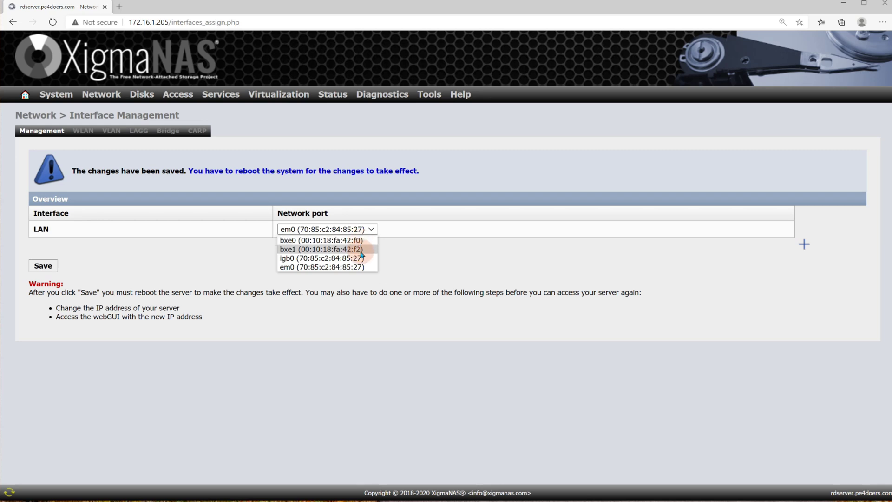
left_click(305, 240)
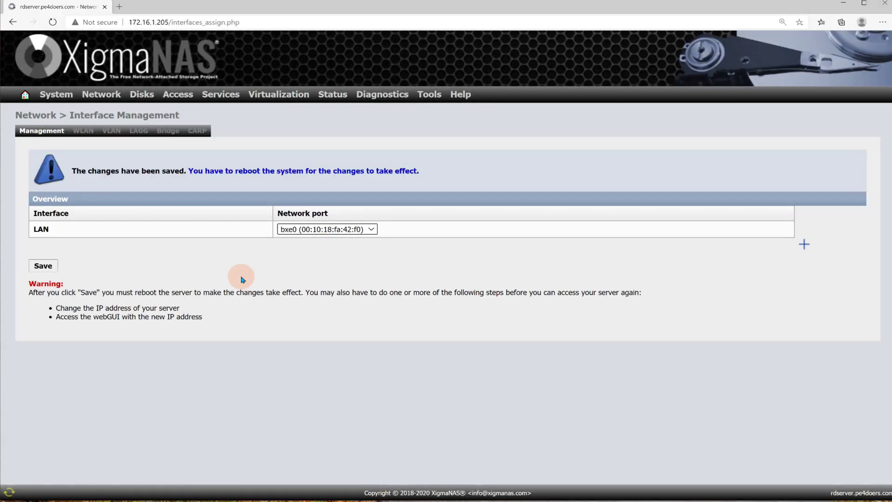
left_click(48, 269)
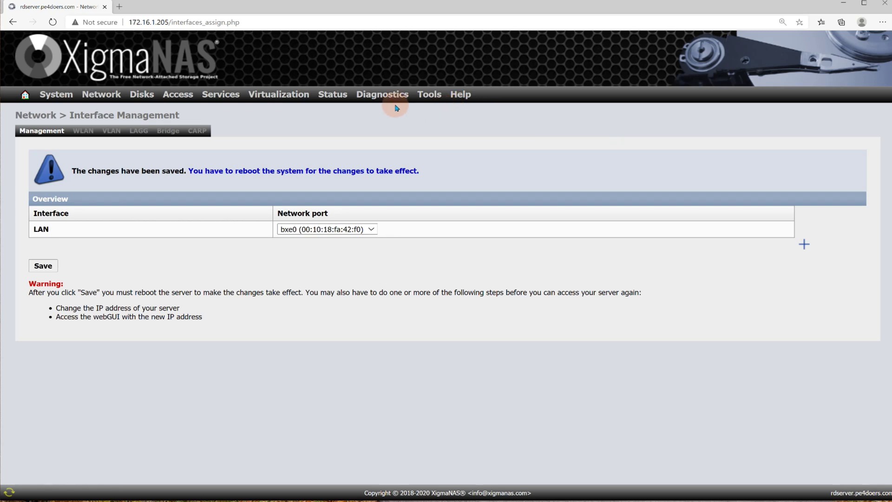
mouse_move(106, 101)
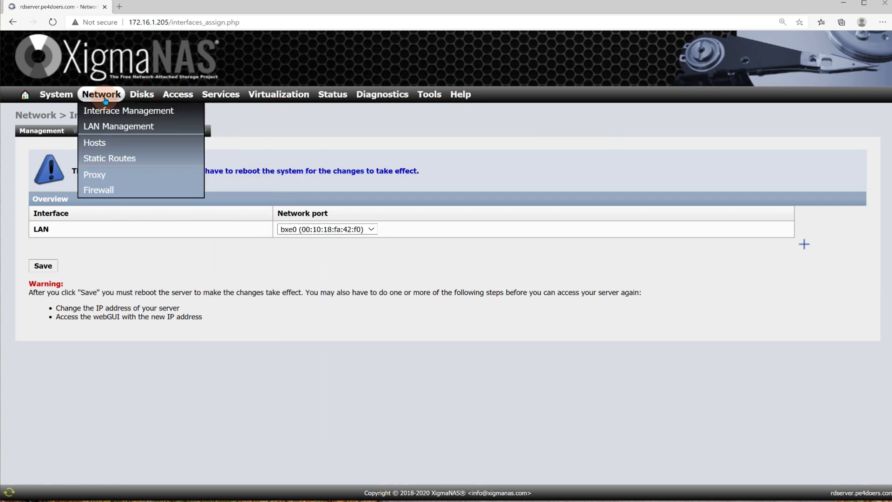
- In LAN Management, change the MTU from 1500 to 9014 and save
left_click(91, 127)
scroll(397, 250, "down", 2)
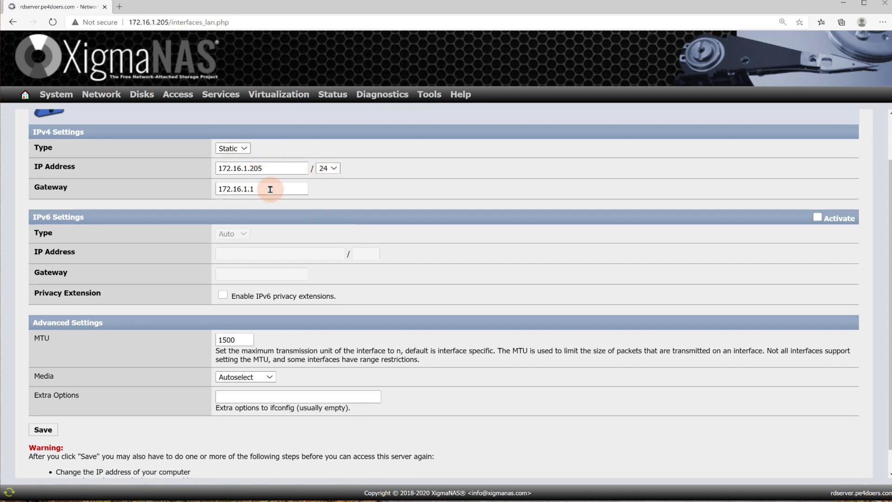
scroll(270, 189, "down", 1)
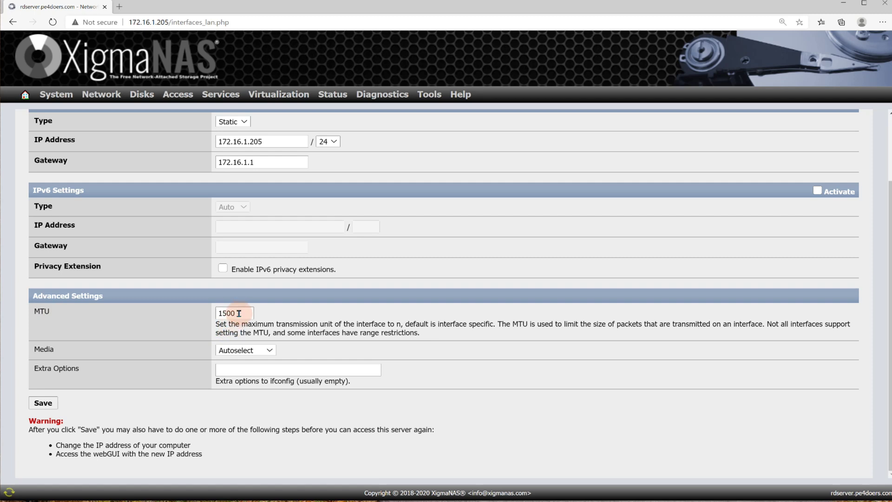
left_click_drag(238, 313, 217, 308)
type("9014")
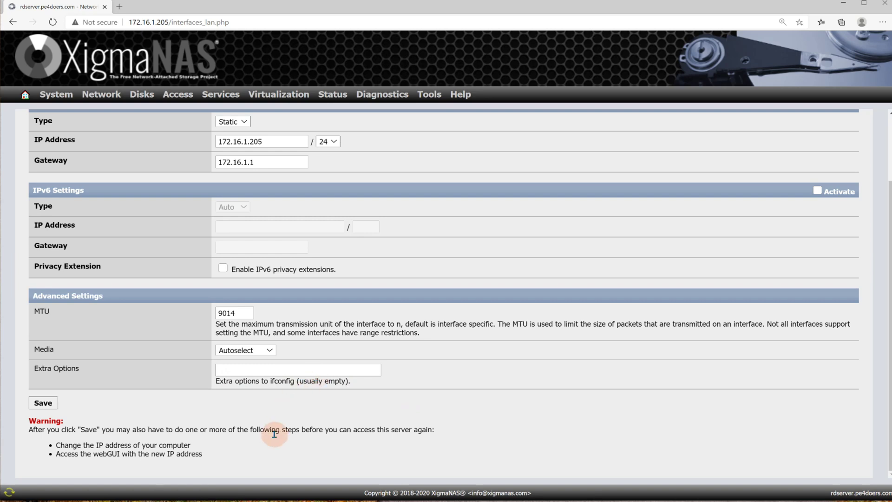
left_click(43, 404)
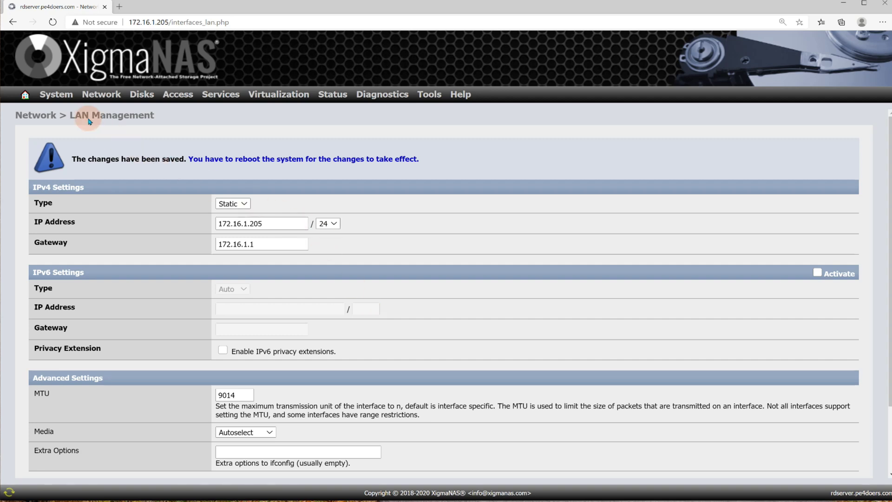
mouse_move(55, 94)
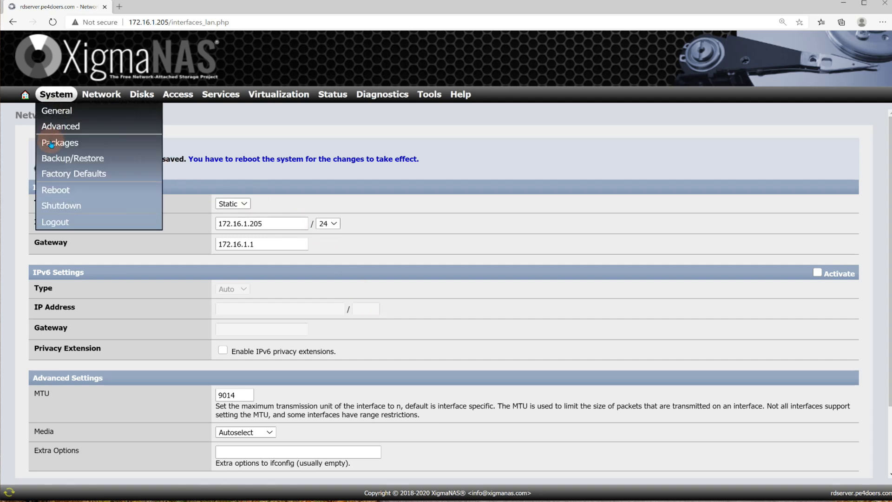
- Shut down the XigmaNAS server from System > Shutdown, confirming with Yes
left_click(50, 212)
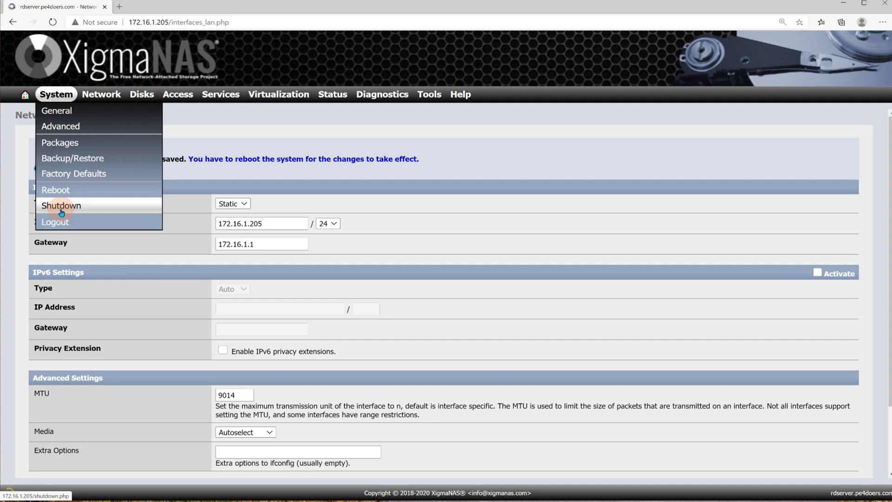
left_click(61, 213)
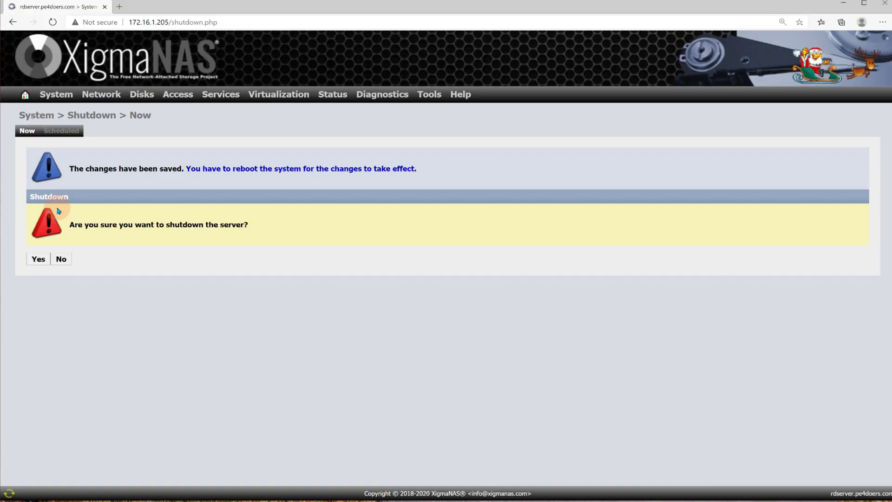
left_click(39, 258)
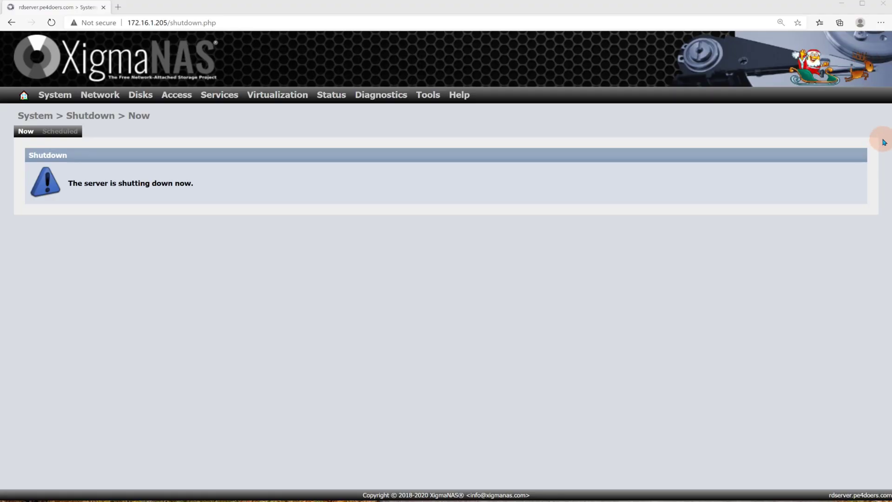
left_click(223, 19)
type("172.16.1.205")
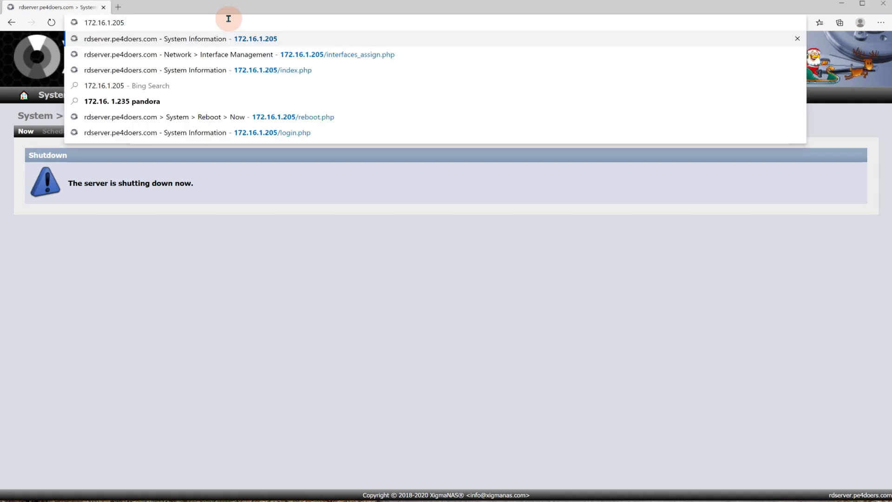
- Reload the NAS at 172.16.1.205 and verify in Interface Management that LAN uses bxe0
key("Return")
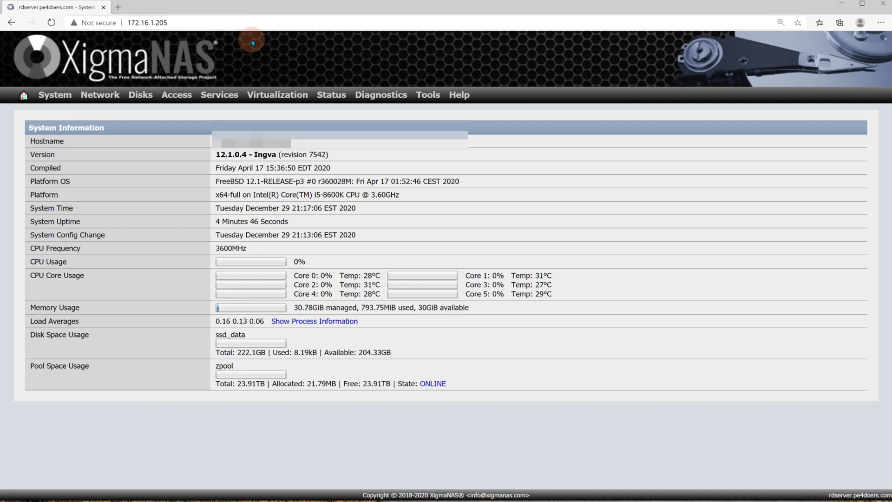
mouse_move(88, 98)
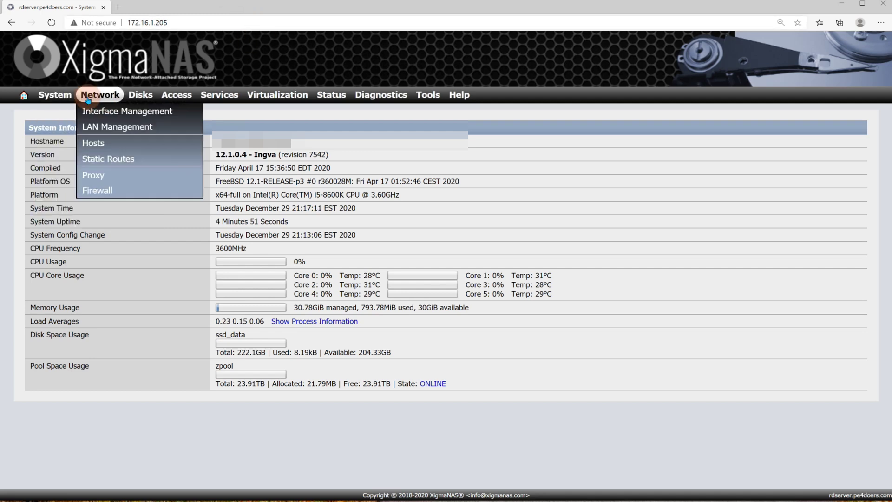
left_click(95, 111)
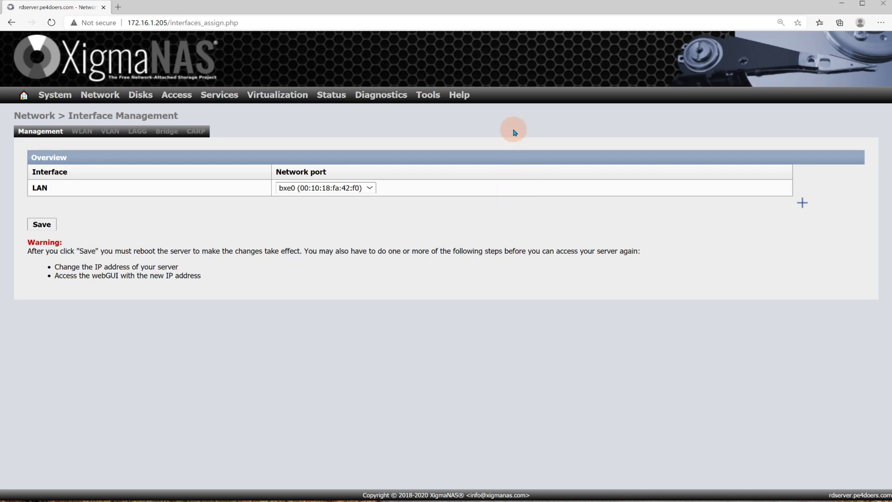
mouse_move(373, 102)
mouse_move(343, 97)
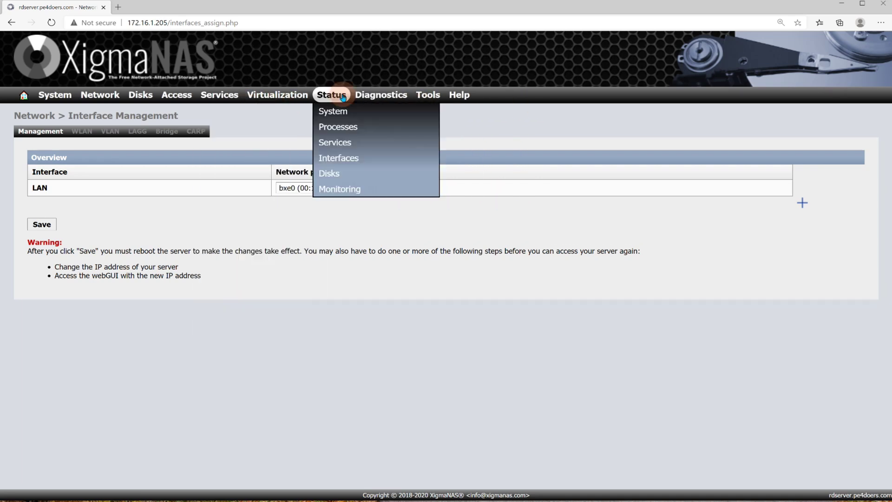
- Open Status > Processes to confirm samba and smbd are running
left_click(338, 131)
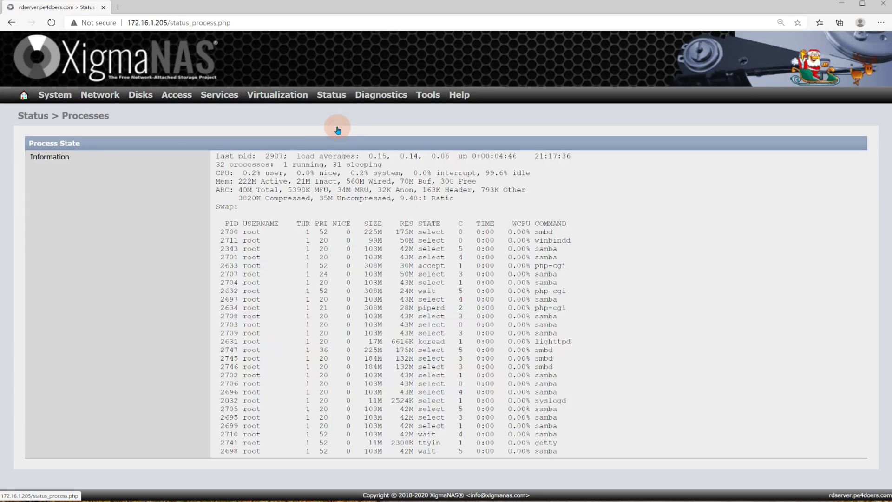